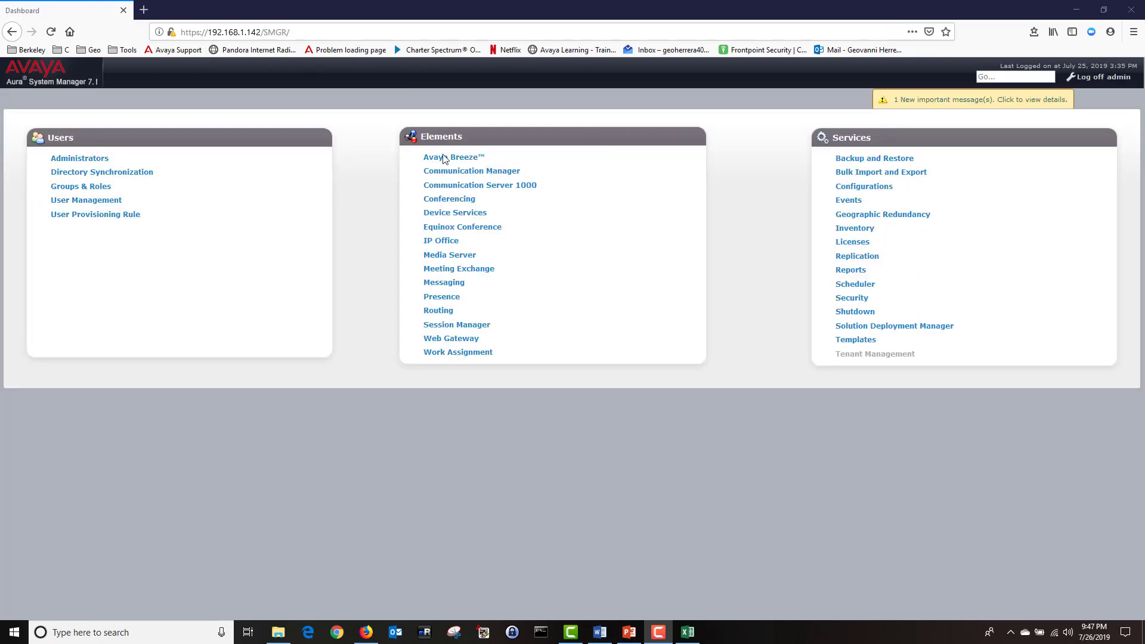
Step: Create a new SIP entity geo-asm-test1 at 192.168.1.33 with location USA
click(443, 313)
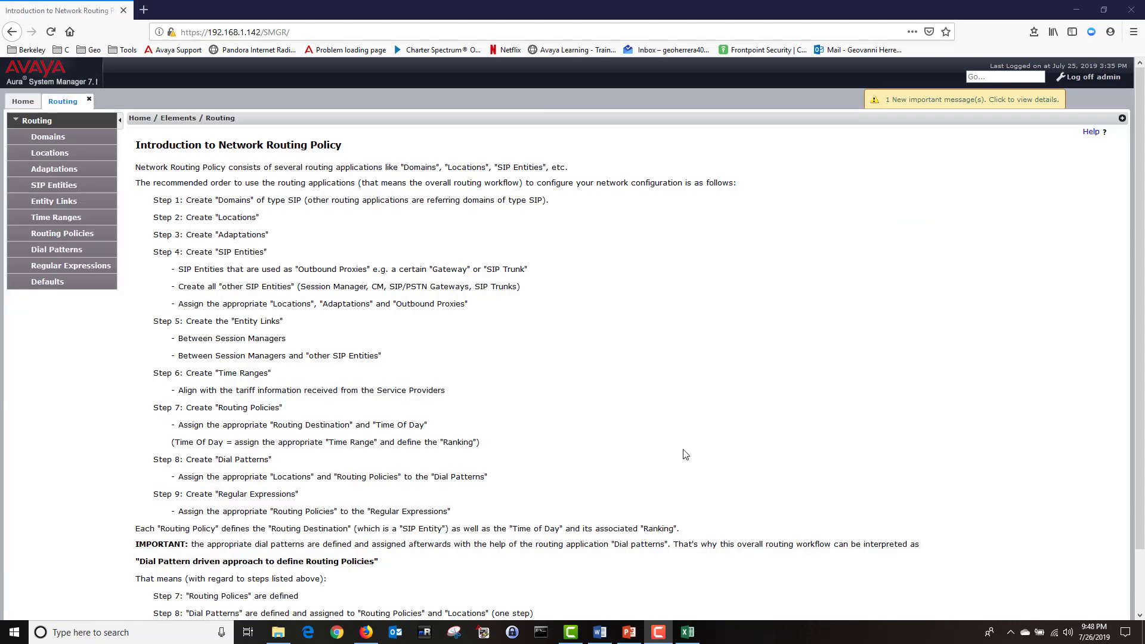
click(80, 189)
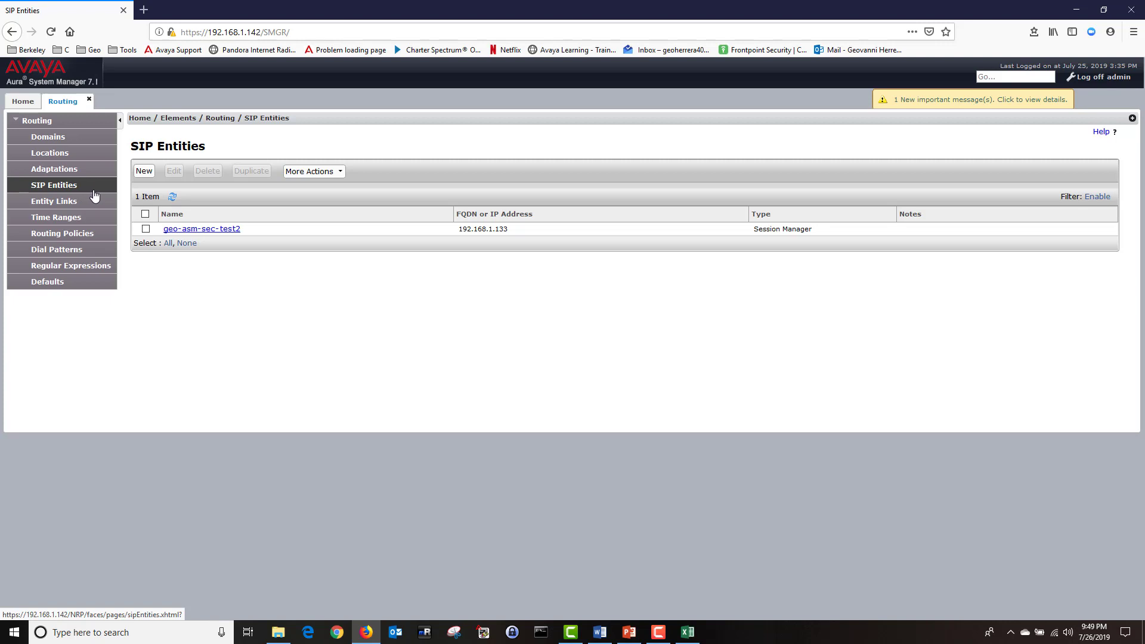
click(144, 171)
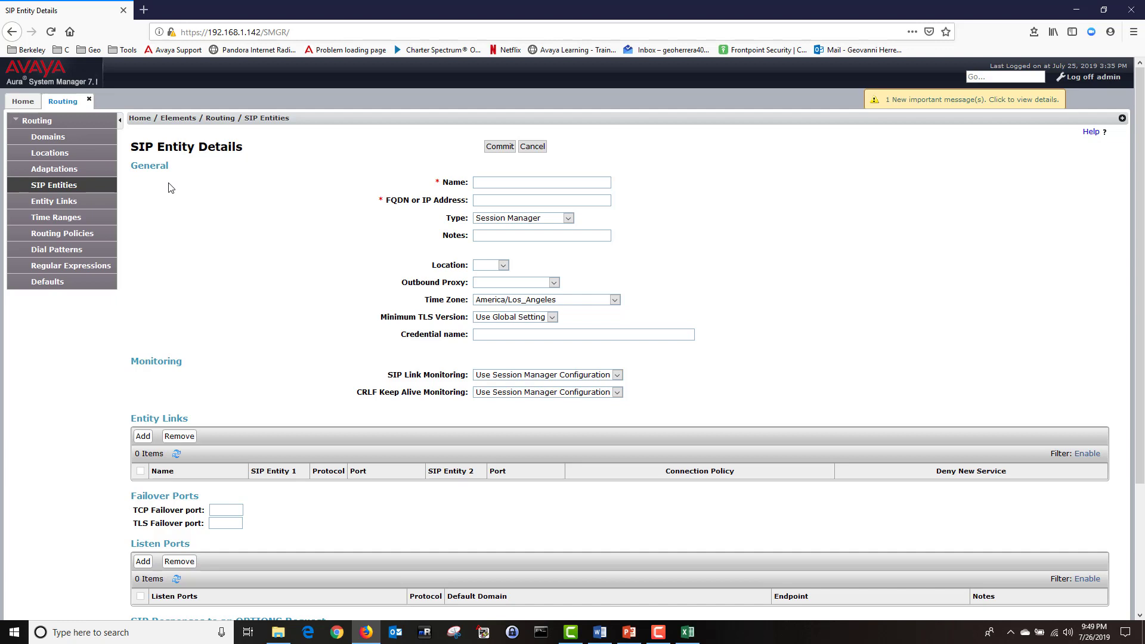
text(geo-asm-test1)
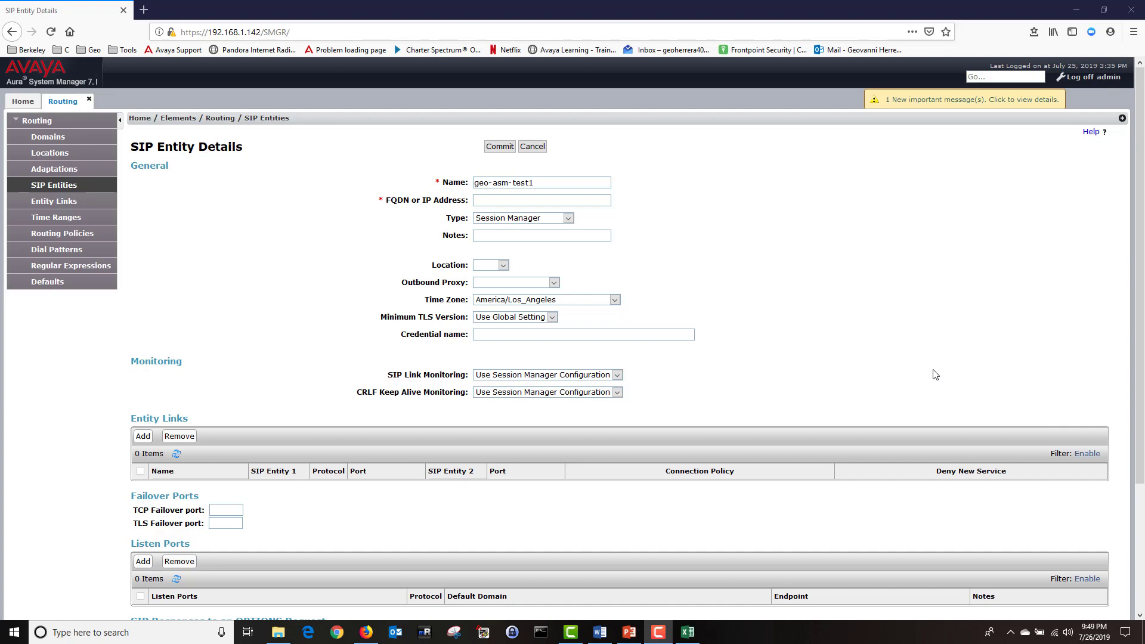
text(192.168.1.33)
click(503, 266)
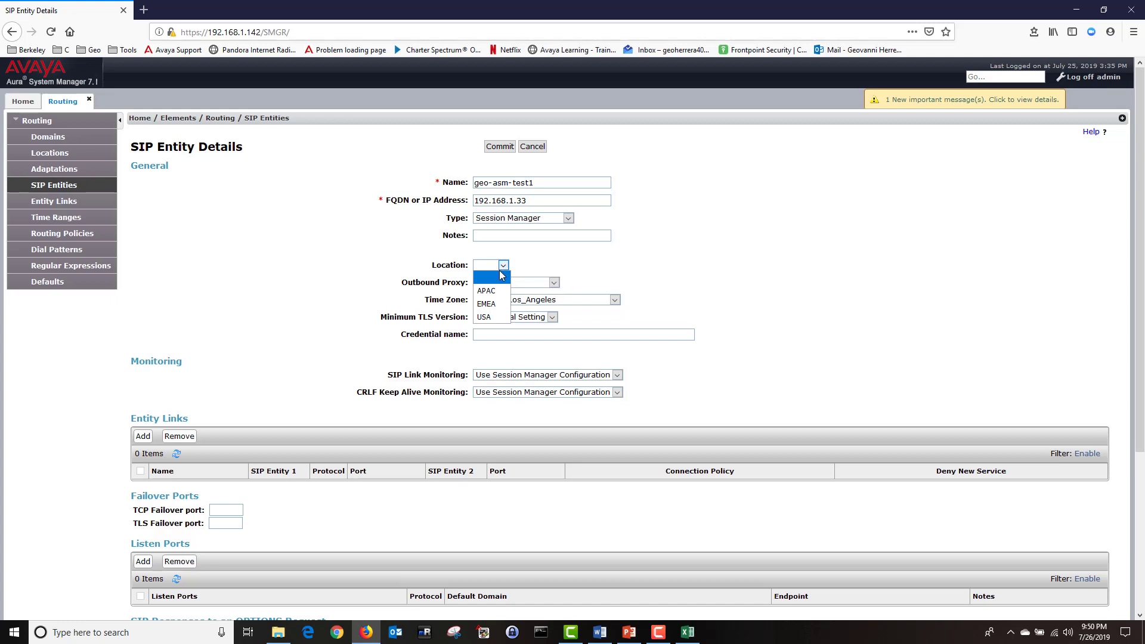
click(503, 316)
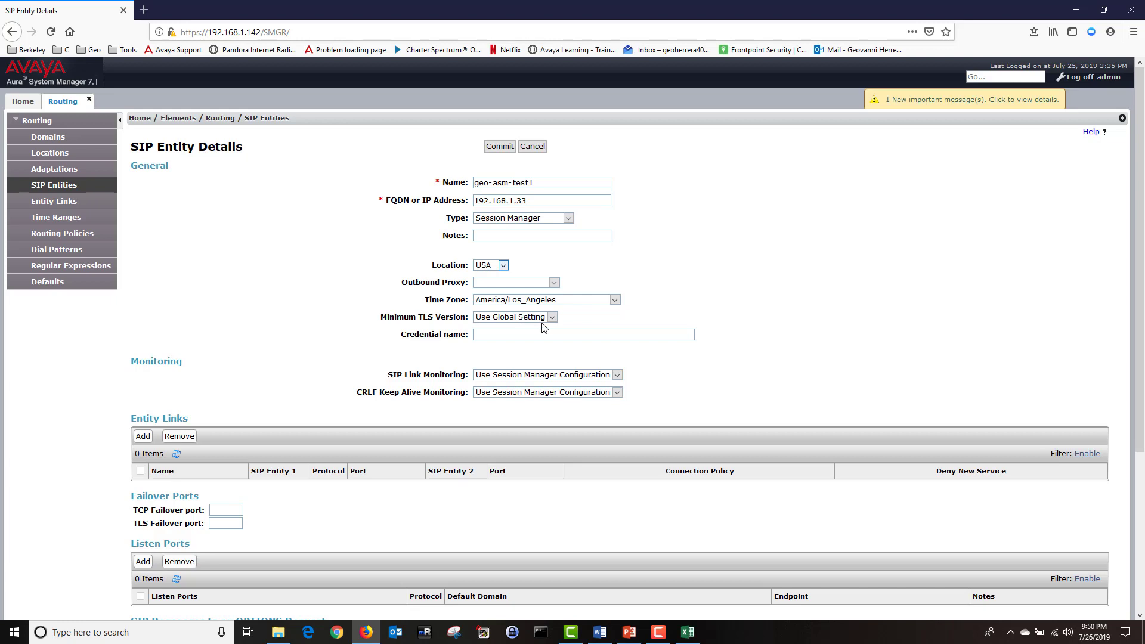
scroll(617, 340, down, 3)
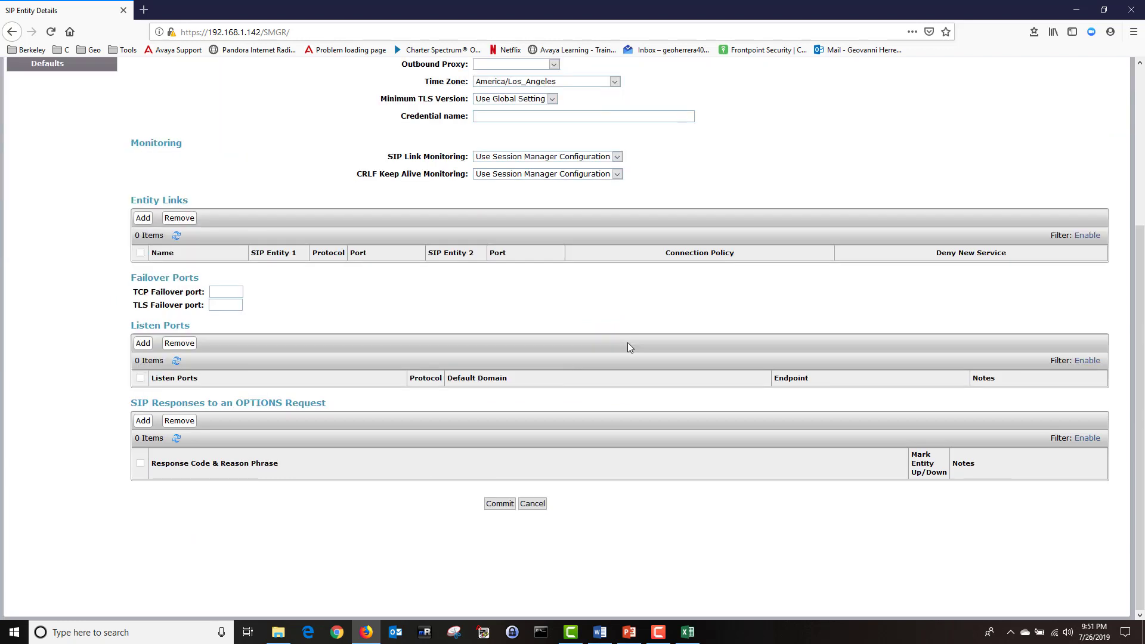
Step: Add a first listen port, 5061/TLS, with default domain geo.com
click(142, 343)
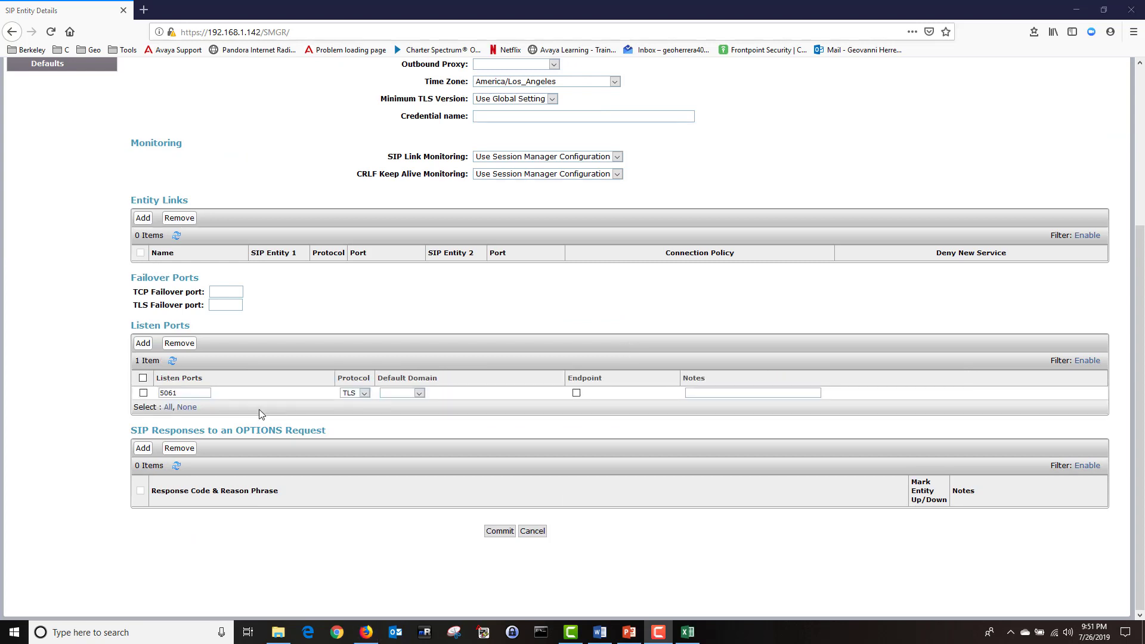
mouse_move(184, 393)
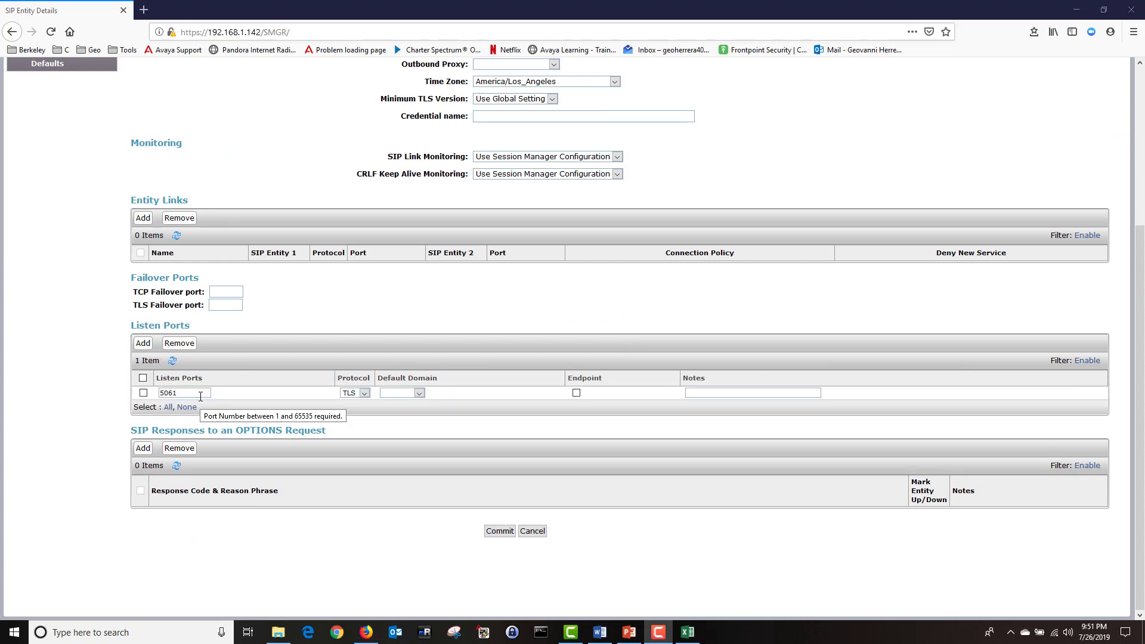
click(419, 393)
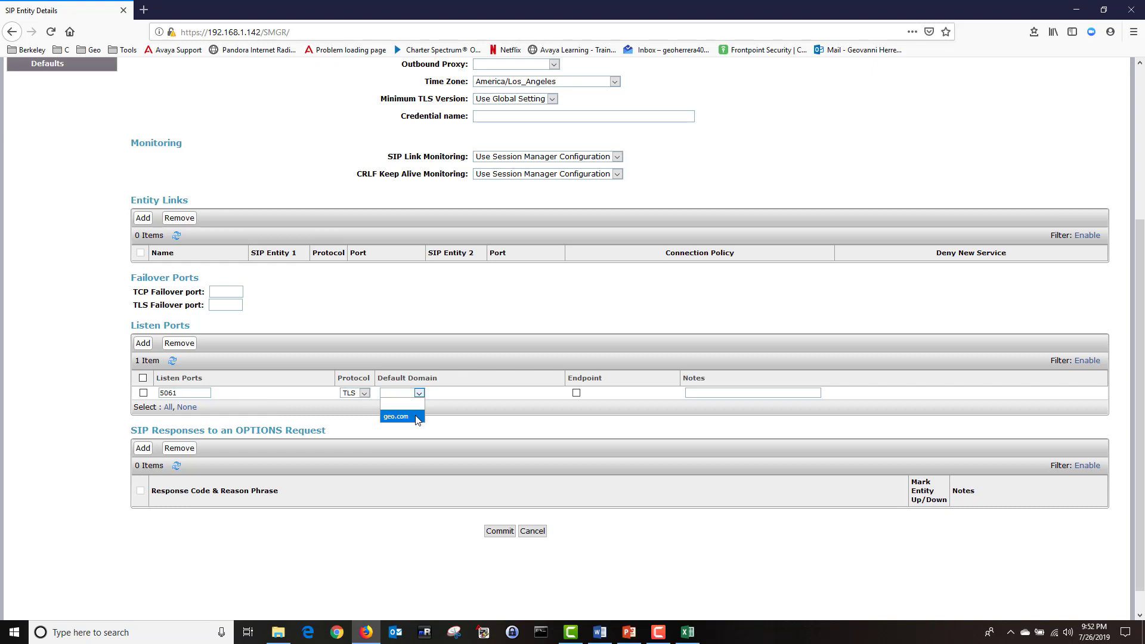
click(397, 416)
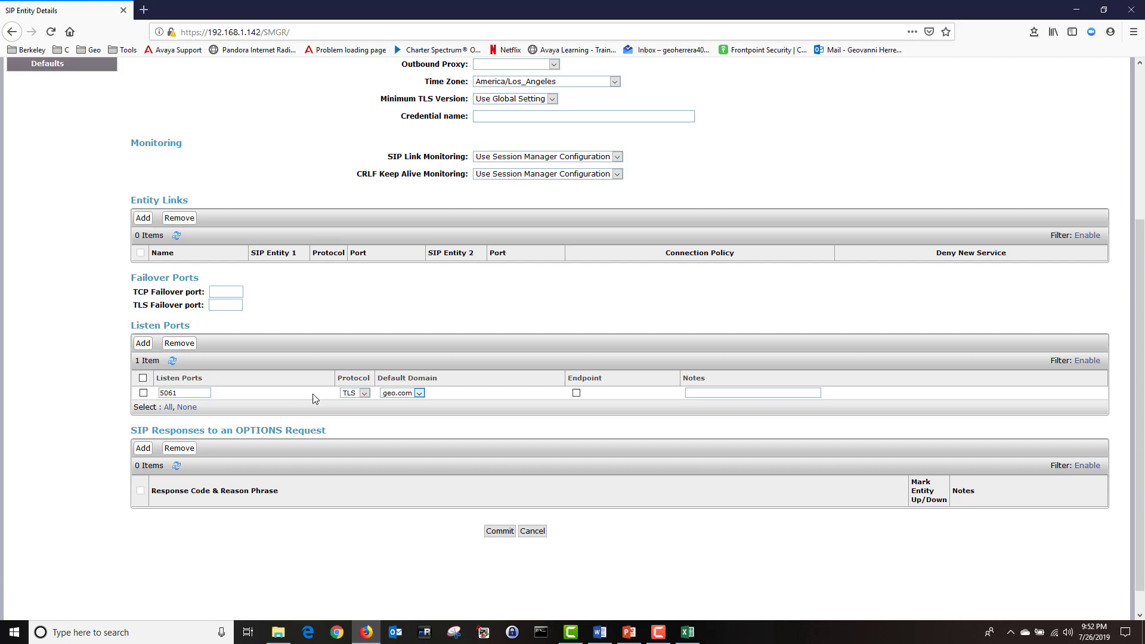
Step: Add a second listen port, 5060/TCP, with default domain geo.com
click(142, 342)
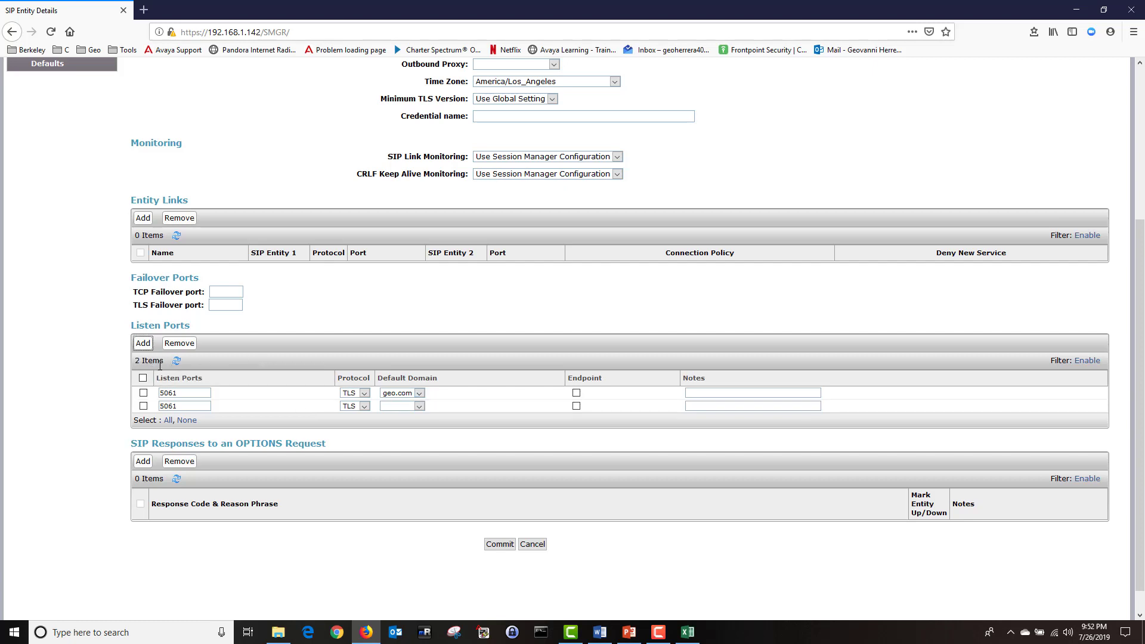
click(184, 407)
key(BackSpace)
text(0)
click(363, 406)
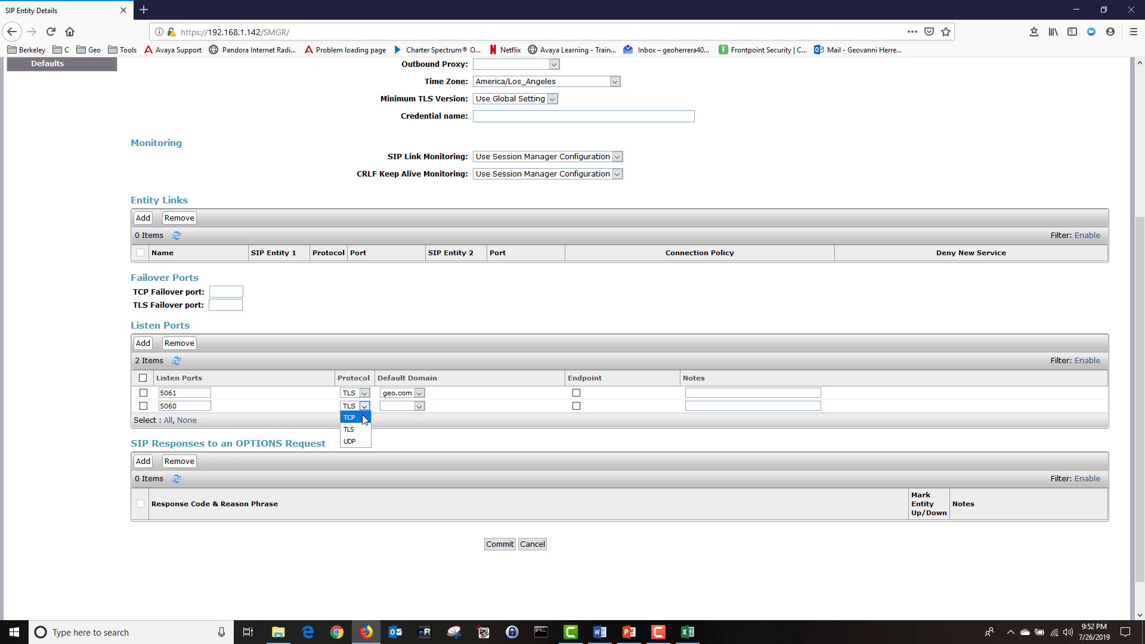
key(Escape)
click(420, 407)
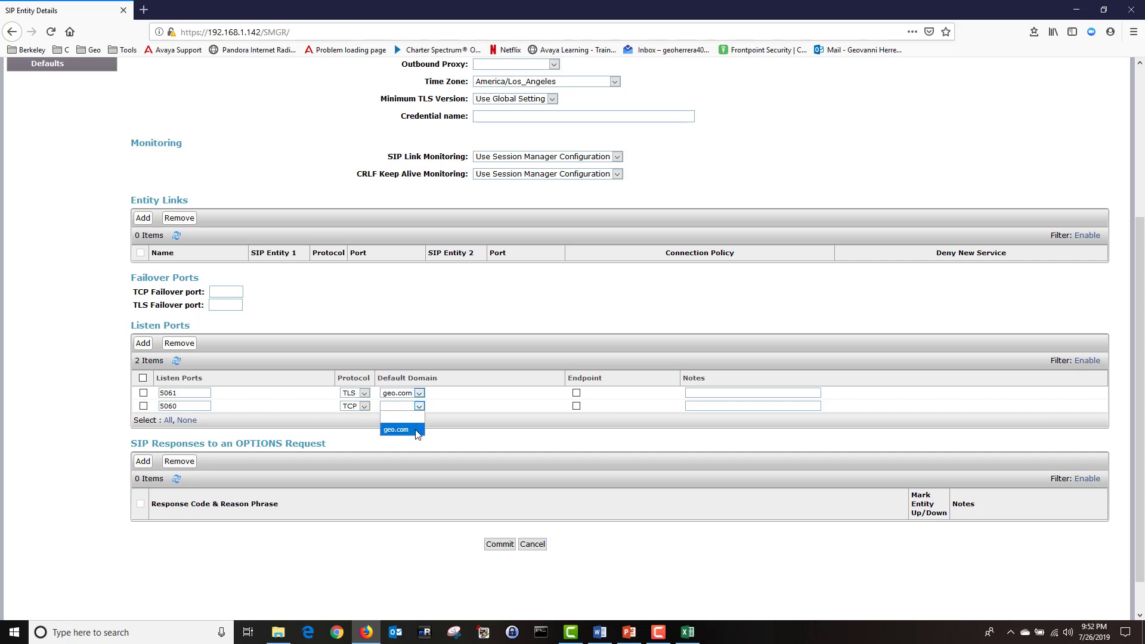
click(417, 431)
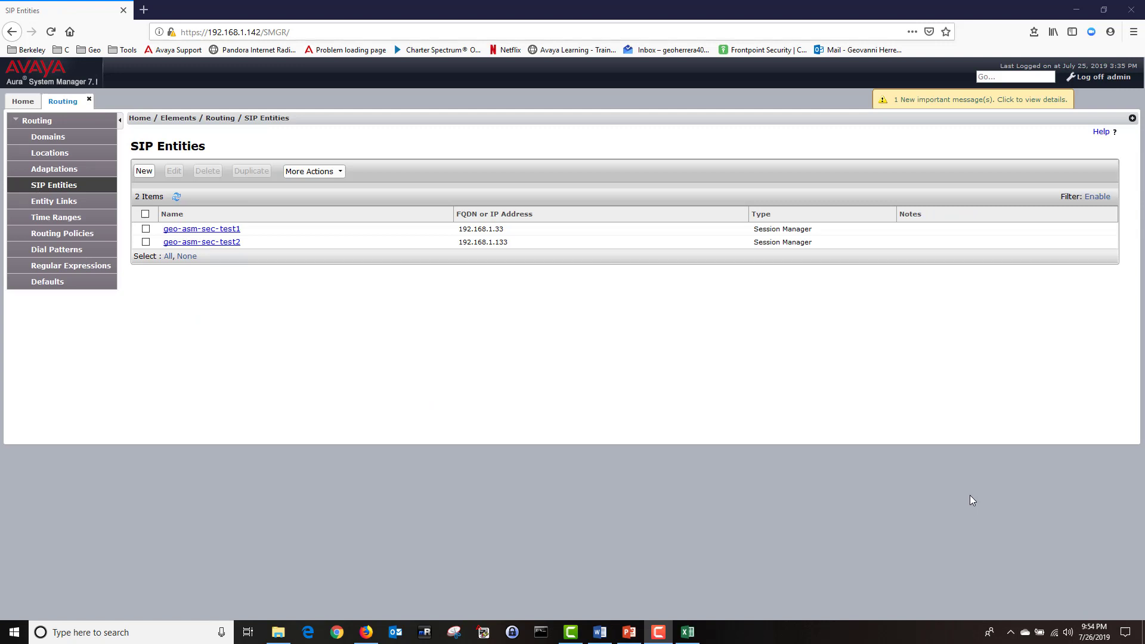
Step: From Home, go to Session Manager Administration and start a new Session Manager instance
click(25, 101)
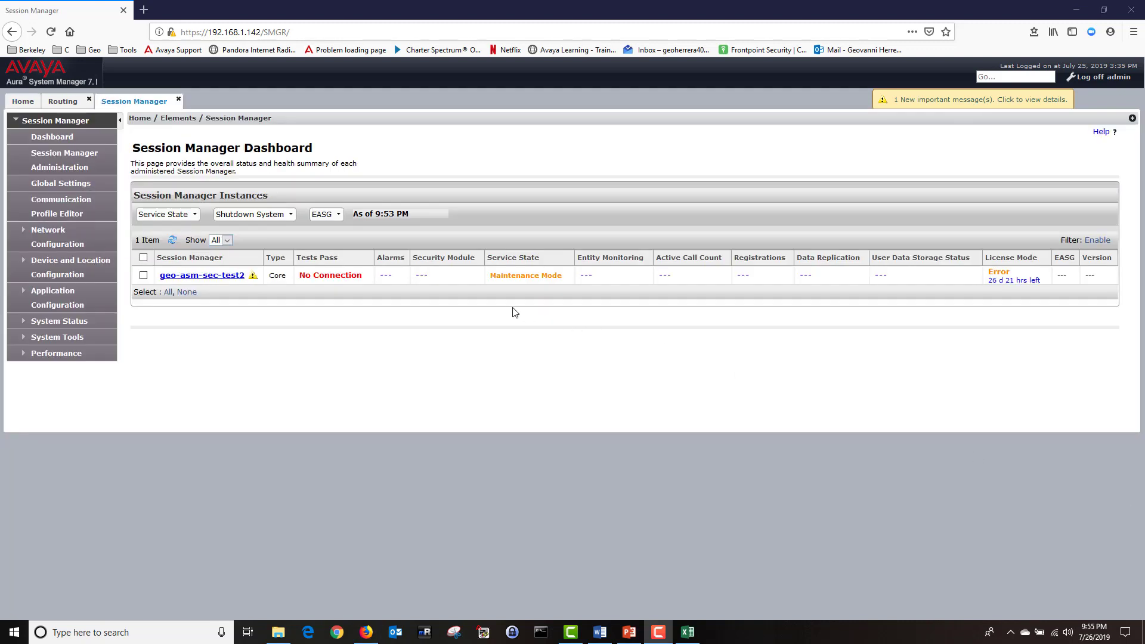
click(65, 159)
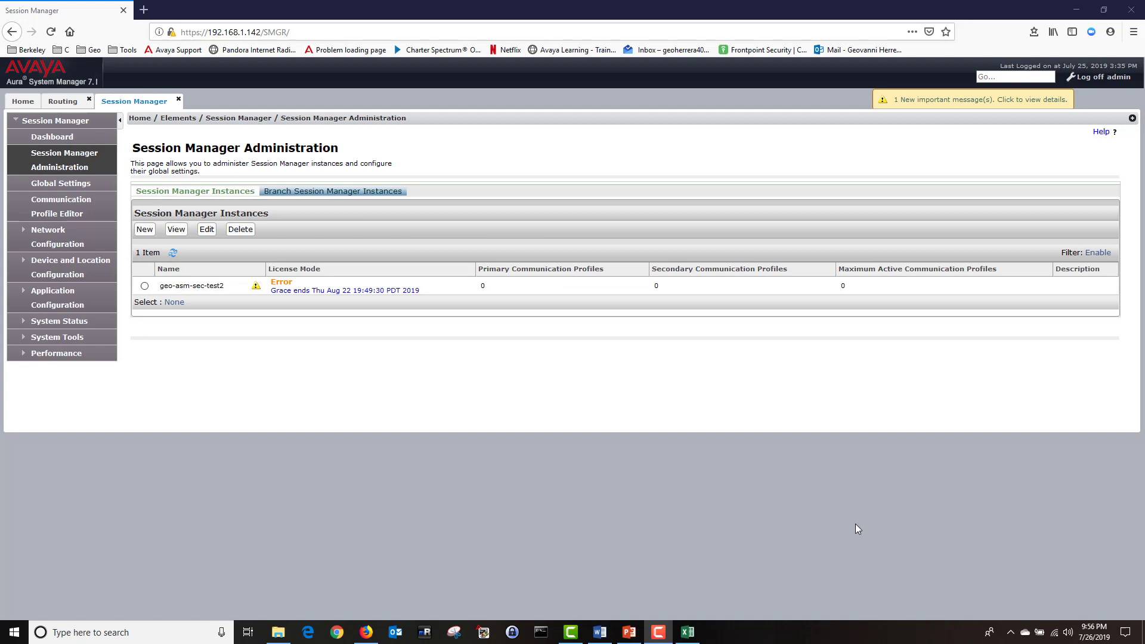
click(144, 229)
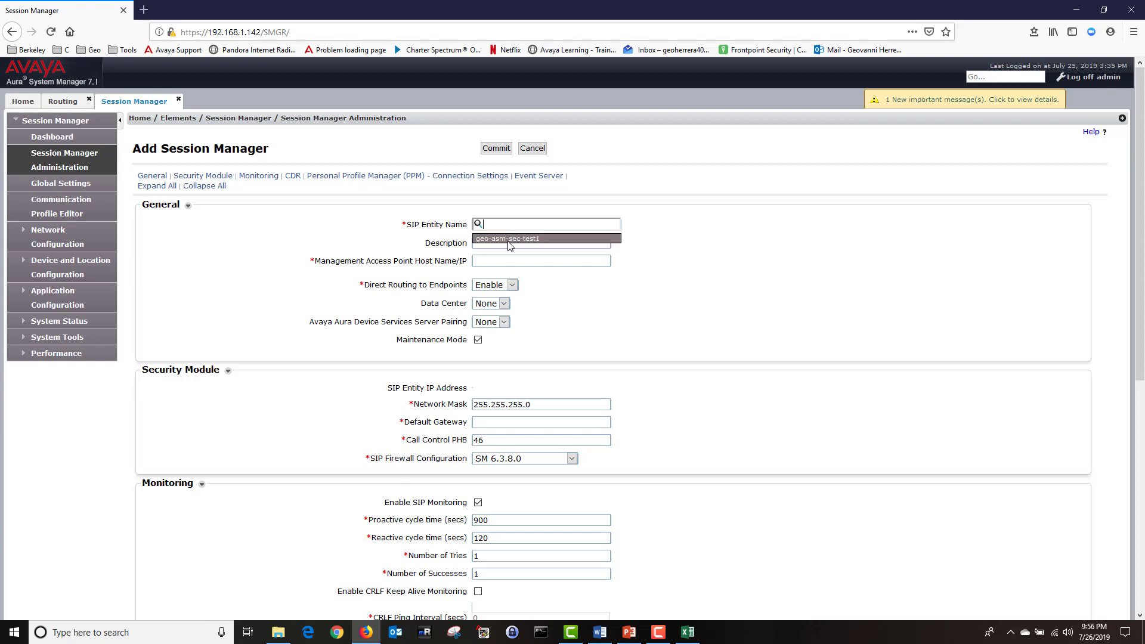
Step: Choose SIP entity geo-asm-sec-test1, set management address 192.168.1.32, and fill the default gateway
click(496, 239)
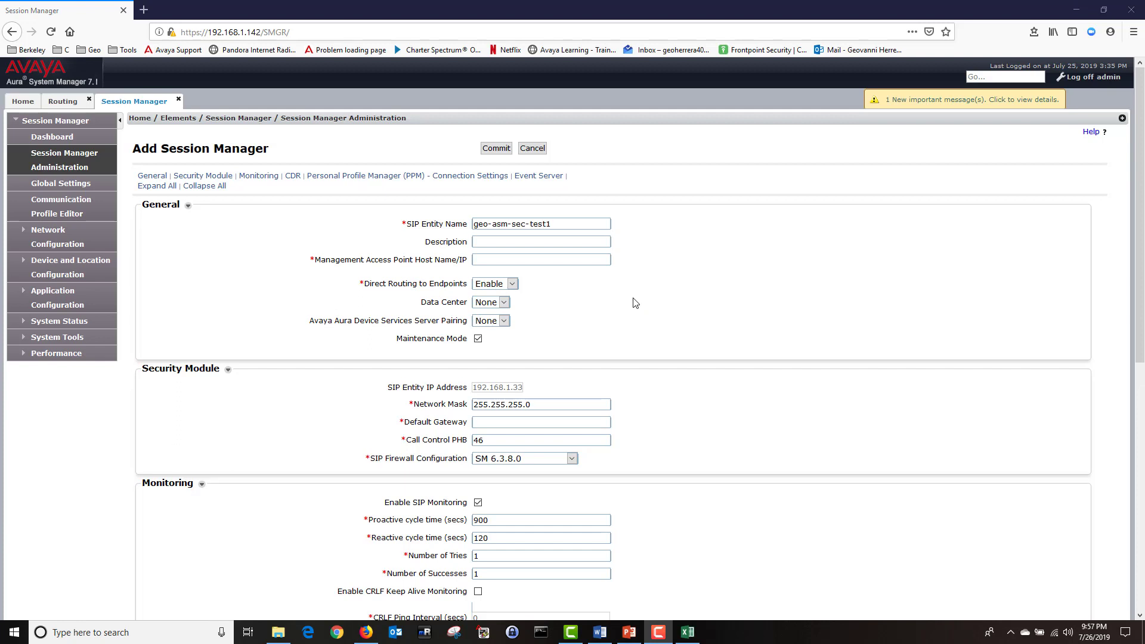
click(548, 261)
text(192.168.1.32)
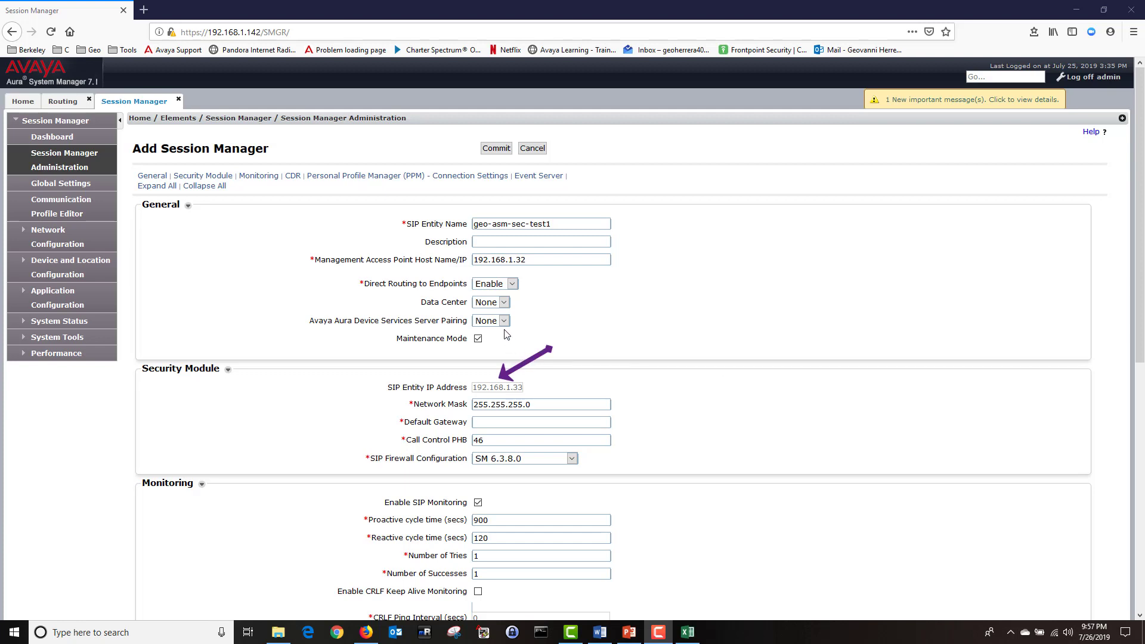
click(505, 419)
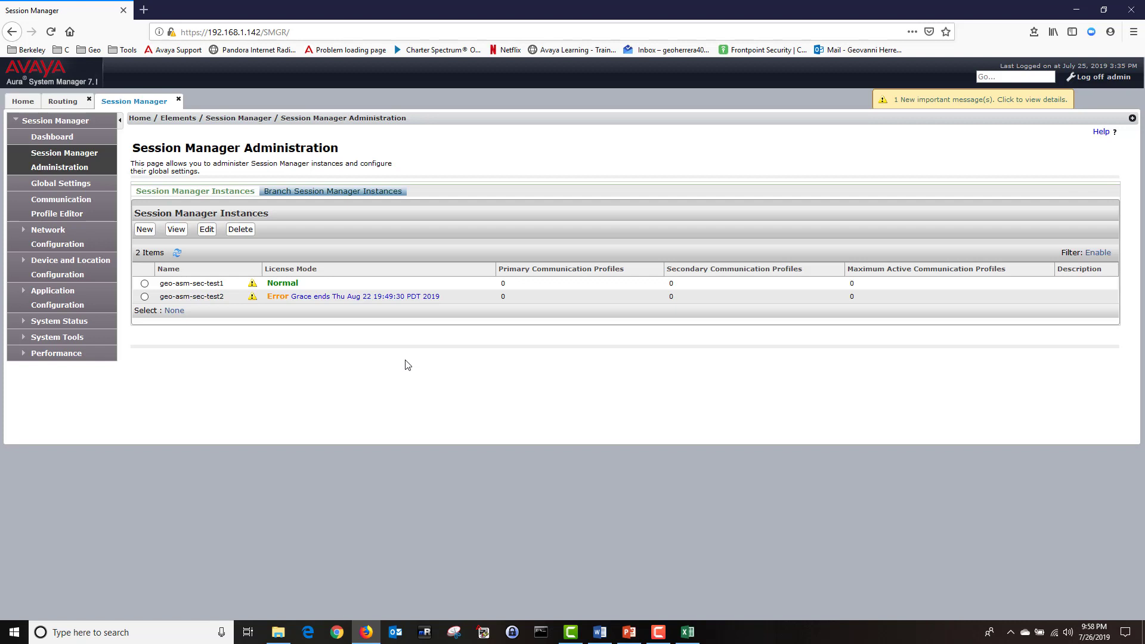
Step: Under Security > Certificates > Enrollment Password, commit a password with 1-hour expiry
click(25, 98)
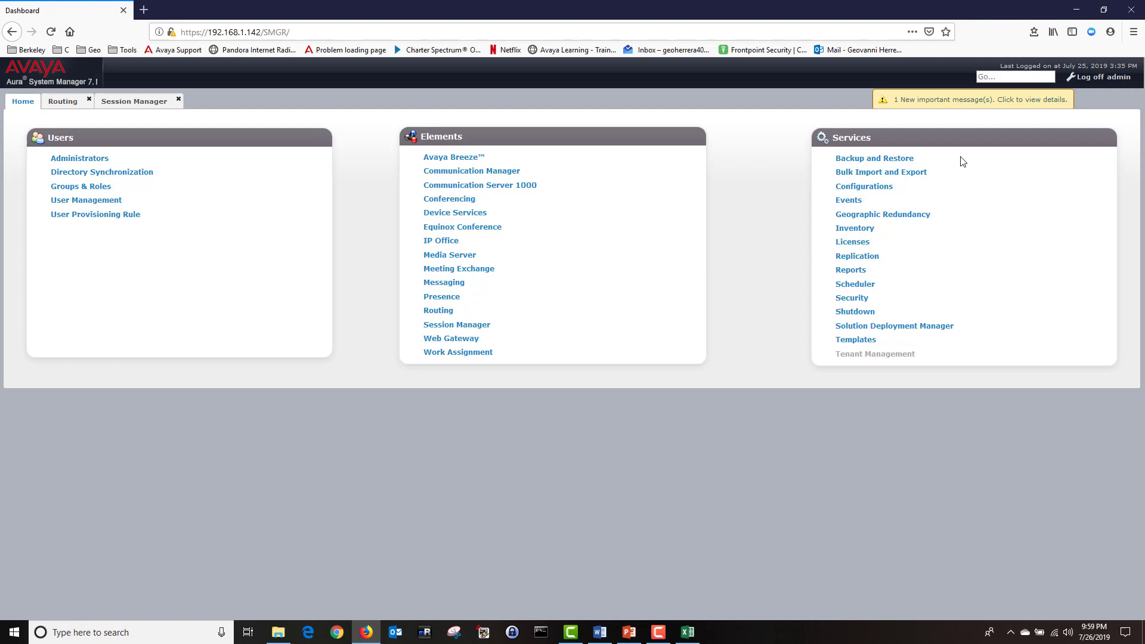
click(858, 298)
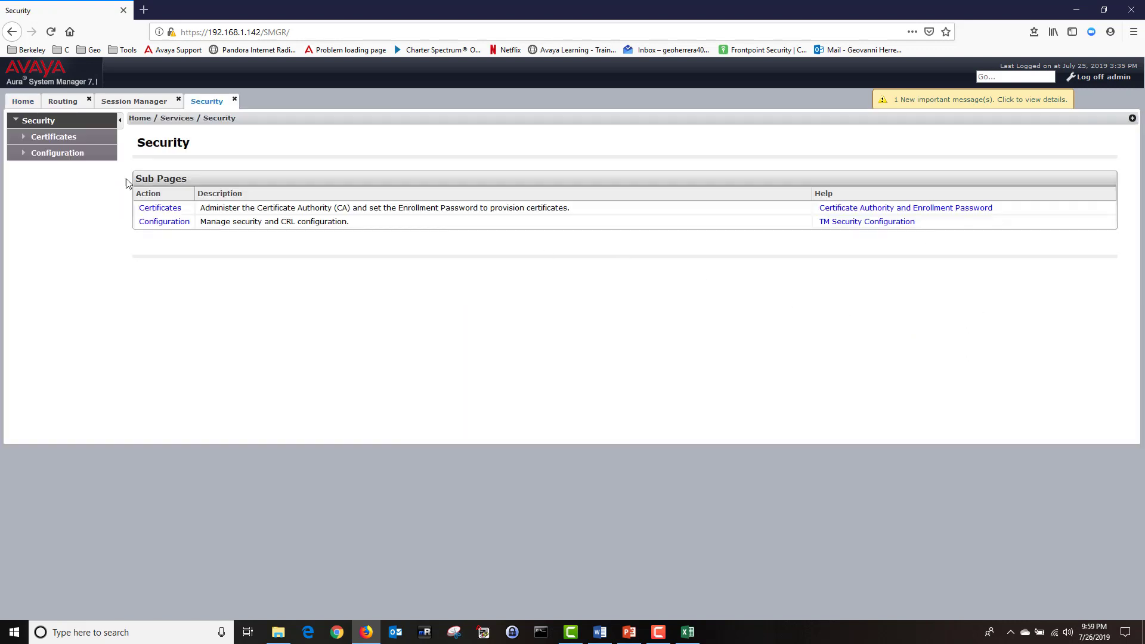
click(147, 209)
click(100, 182)
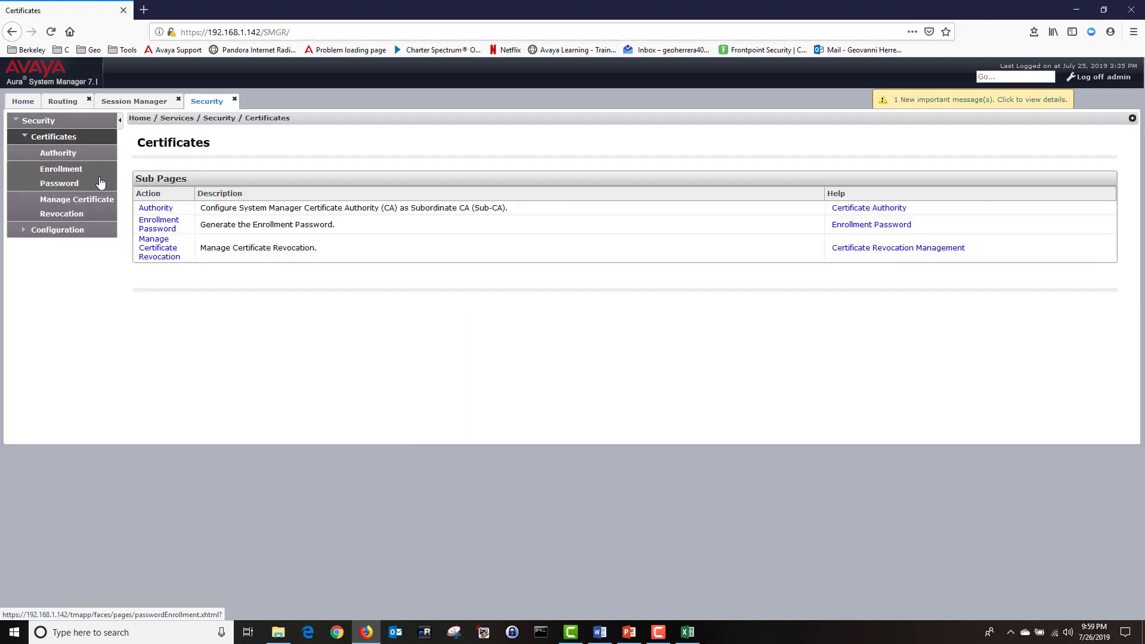
click(451, 258)
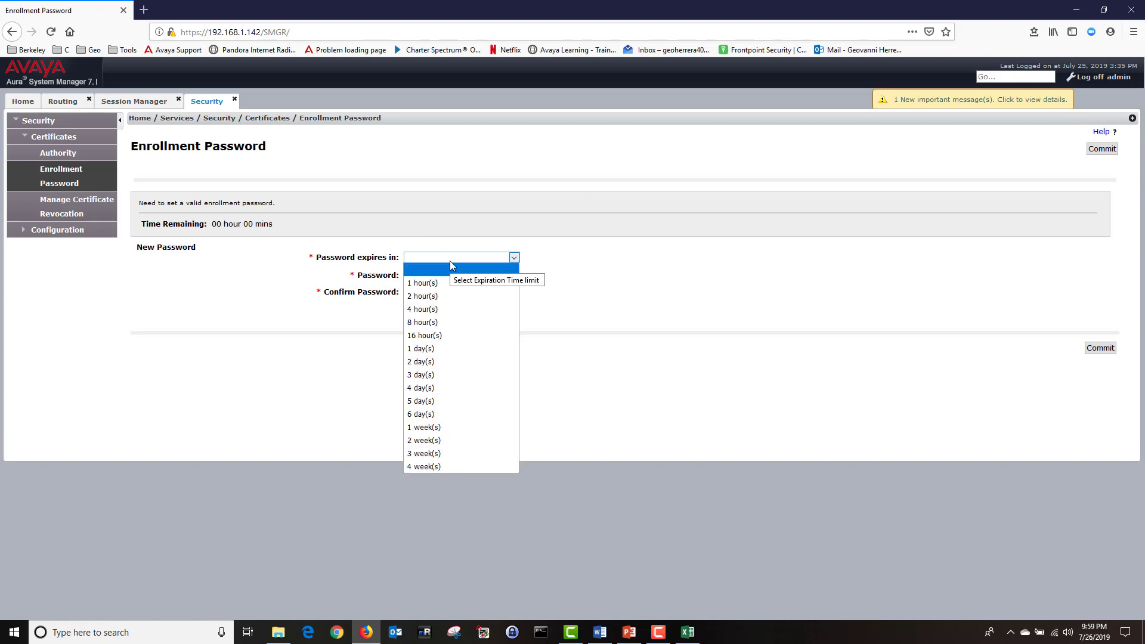
click(447, 281)
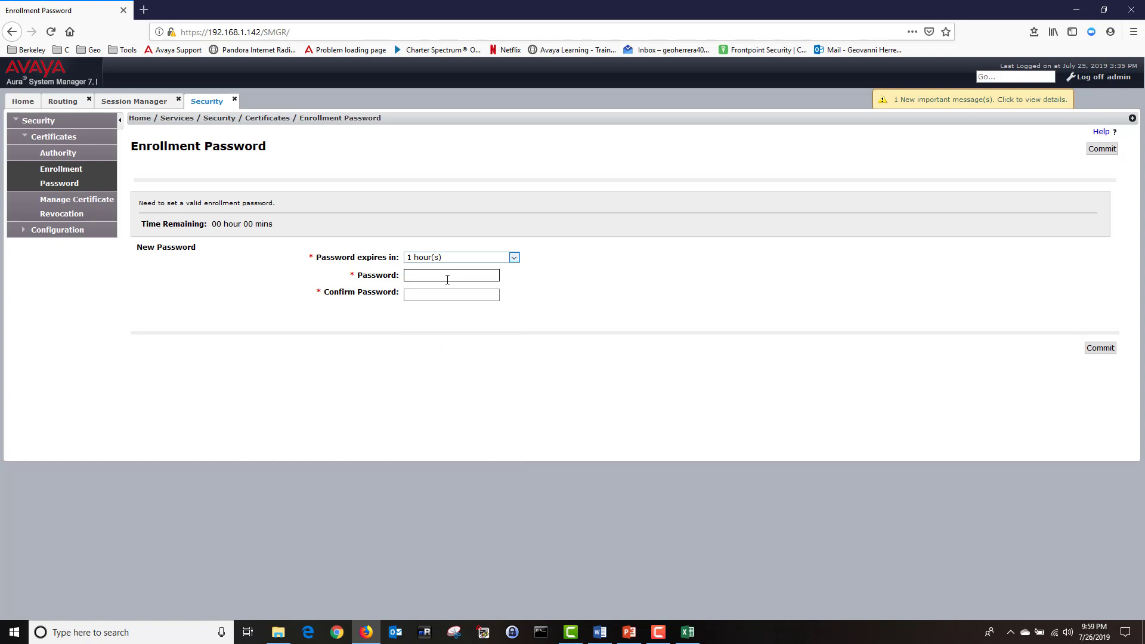
click(1100, 348)
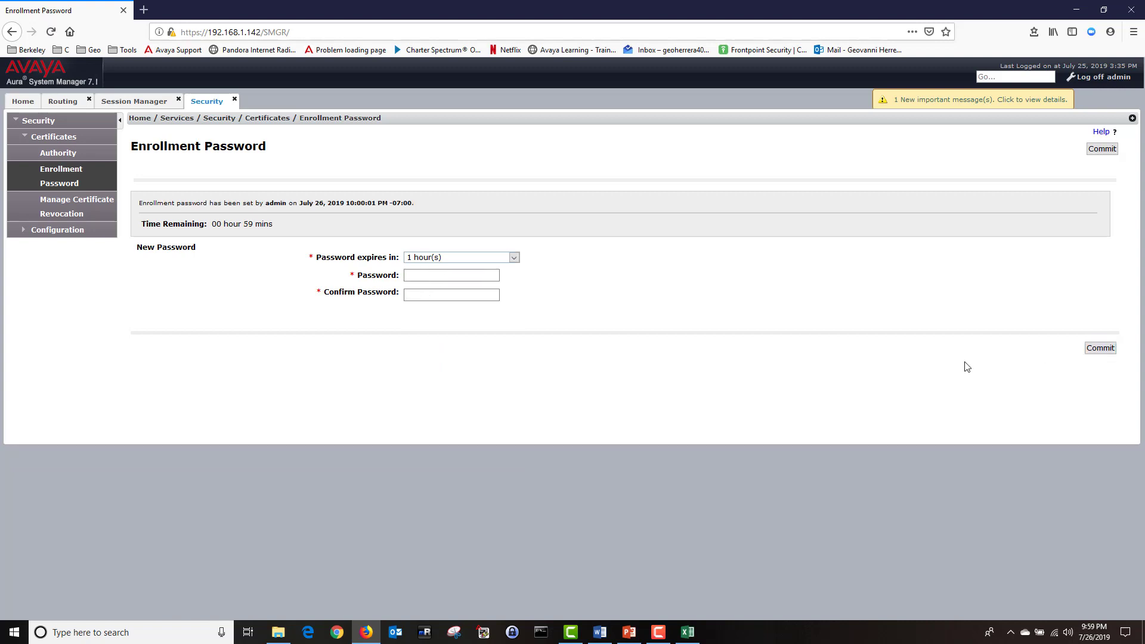